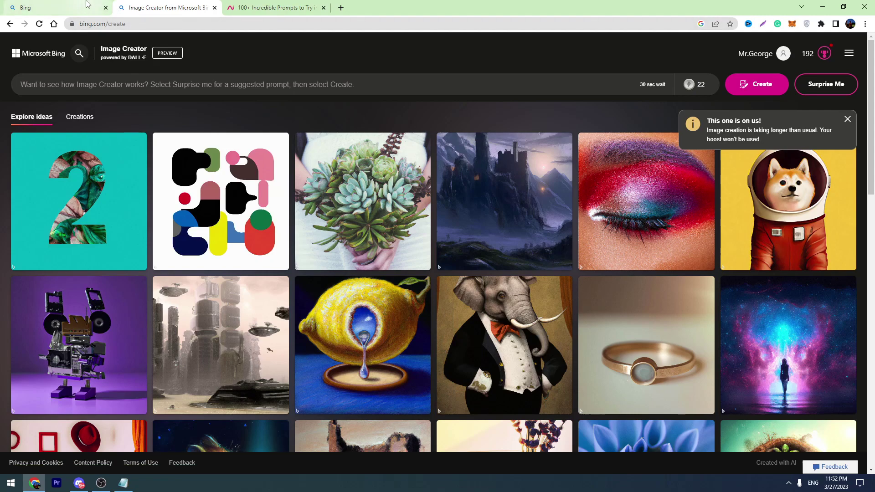
Go from the Bing homepage through the Images feed to the Image Creator page.
left_click(55, 7)
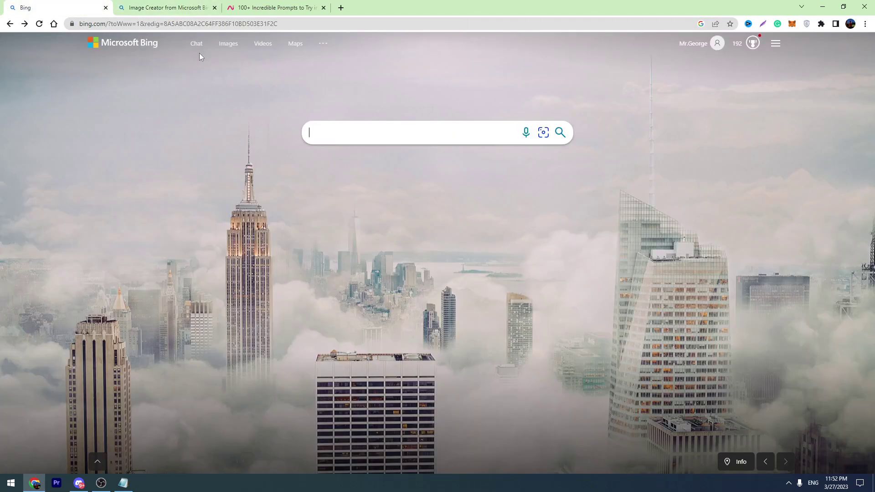
left_click(229, 47)
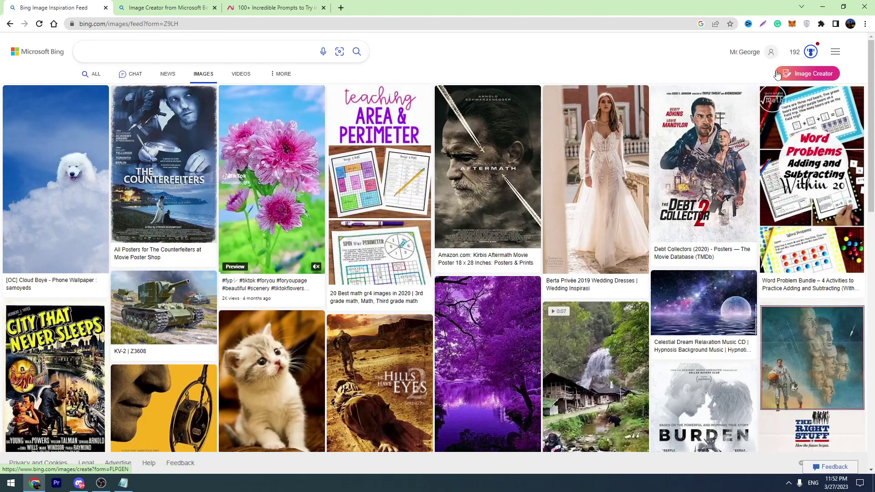
left_click(806, 75)
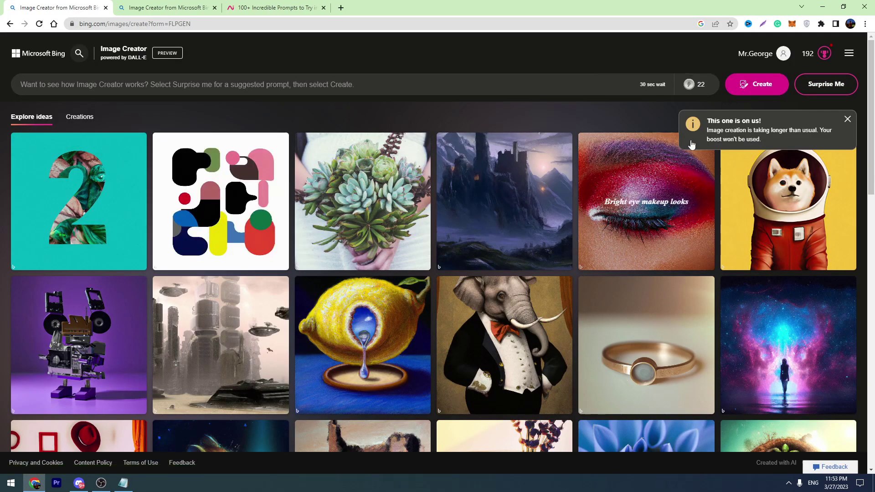
Start typing the prompt 'a pink elephant is walking in the street, cartoon style'.
left_click(125, 76)
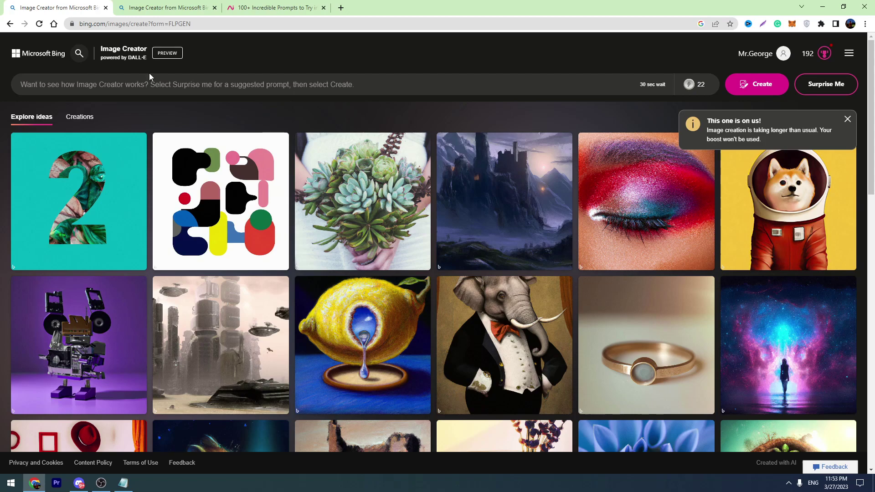
left_click(37, 83)
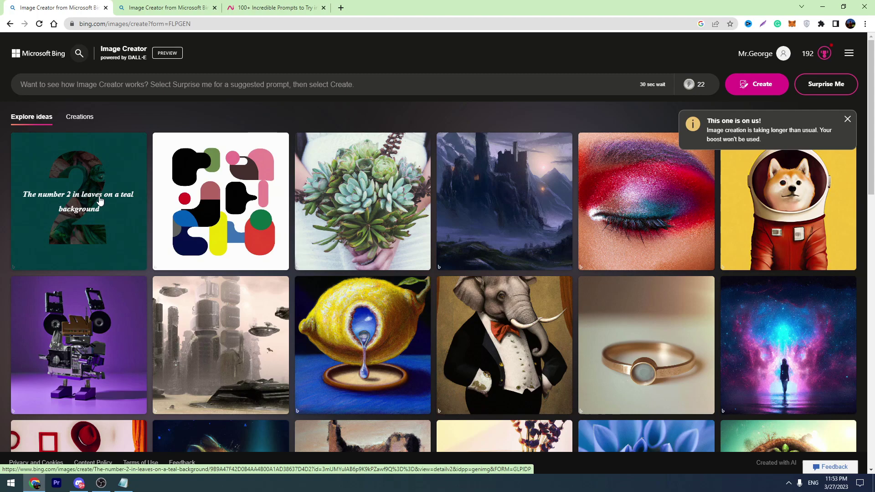
type("a pink ele")
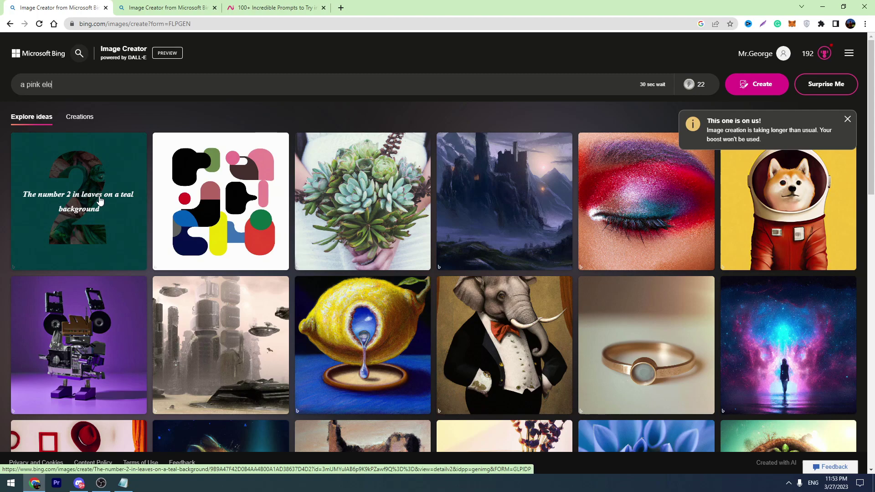
type("phant is wal")
type("king in the street,")
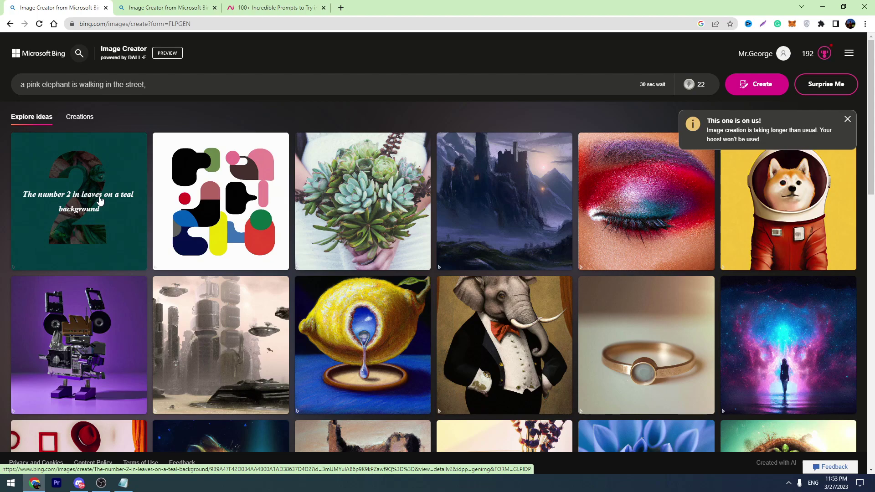
type(" cartoon styl")
type("e")
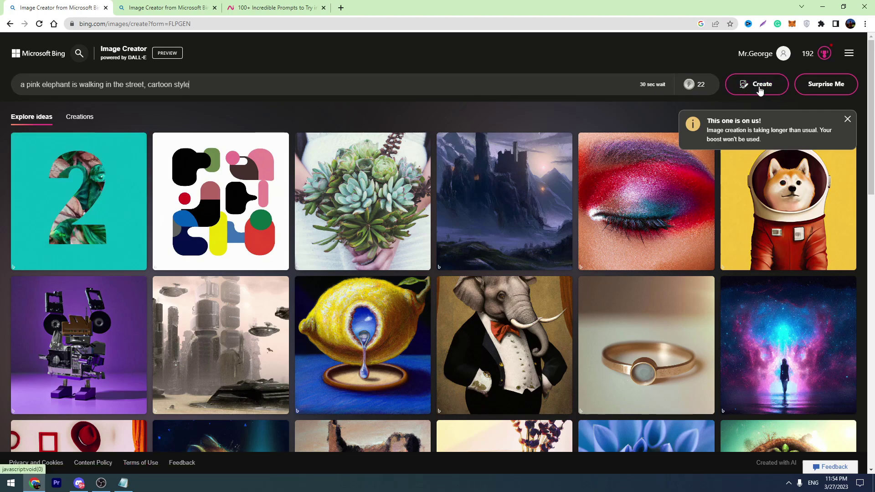
Generate four cartoon images from the pink elephant prompt.
left_click(760, 89)
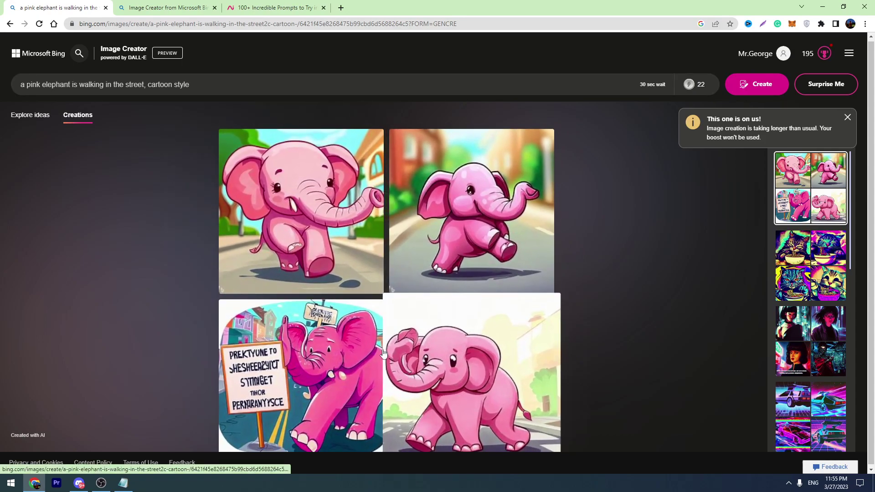
Open the first pink elephant image in its 1024 × 1024 detail view.
left_click(317, 170)
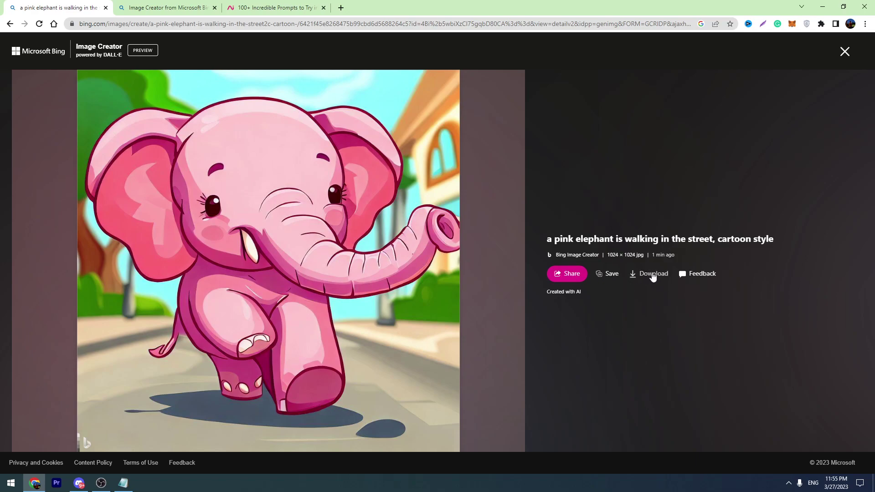
Start downloading the elephant image, cancel the save, then open the Save collection menu.
left_click(654, 274)
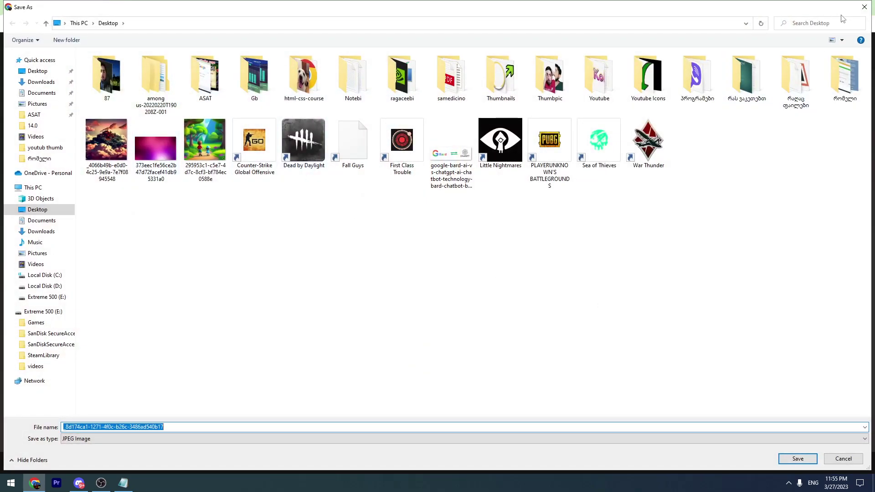
left_click(865, 7)
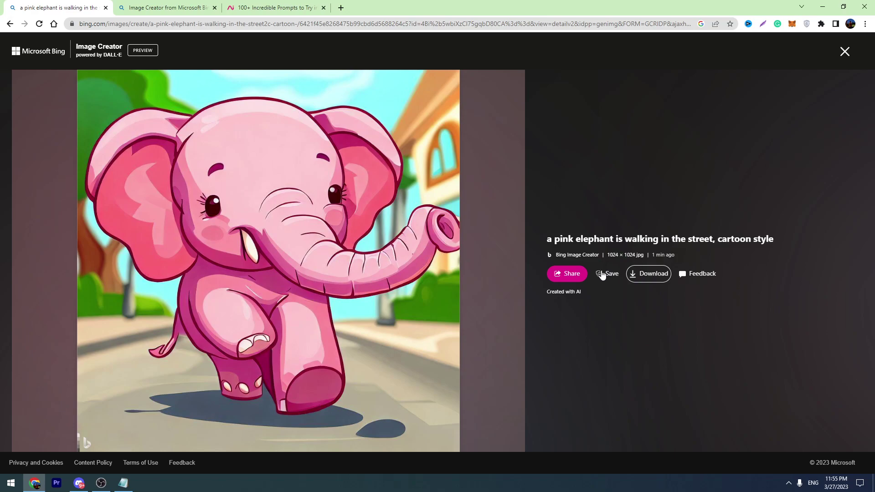
left_click(606, 276)
Close the elephant image view and scroll down the Explore ideas gallery.
left_click(845, 52)
left_click(30, 117)
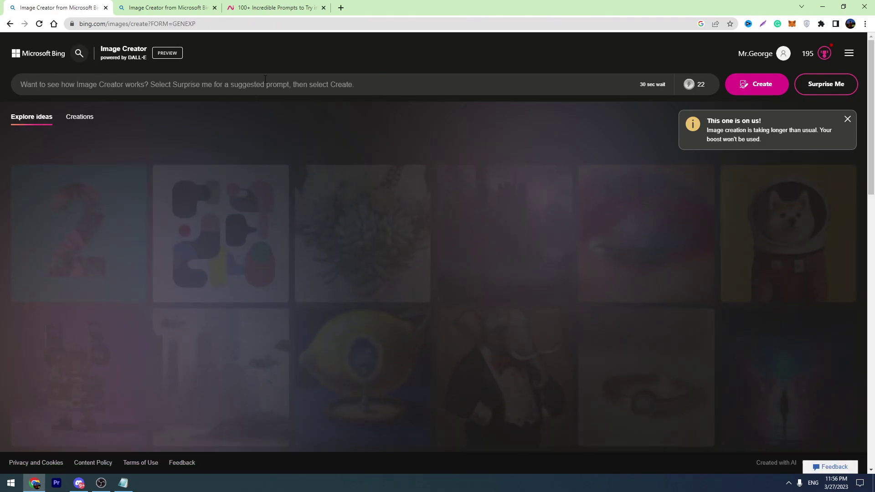
scroll(280, 129, "down", 5)
scroll(393, 180, "down", 8)
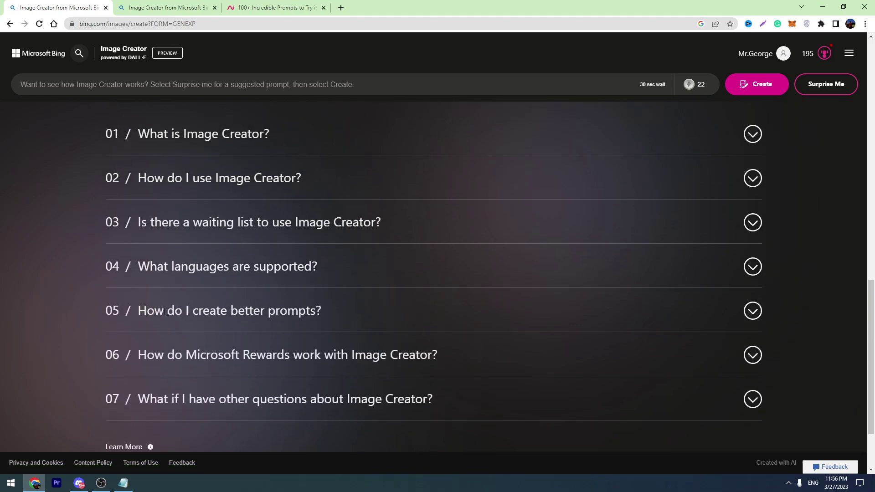
Expand and zoom in on the prompt-writing tips, highlighting the 'digital art' example.
left_click(755, 314)
scroll(413, 355, "down", 1)
scroll(413, 356, "down", 2)
key("ctrl+plus")
key("ctrl+plus")
key("ctrl+plus")
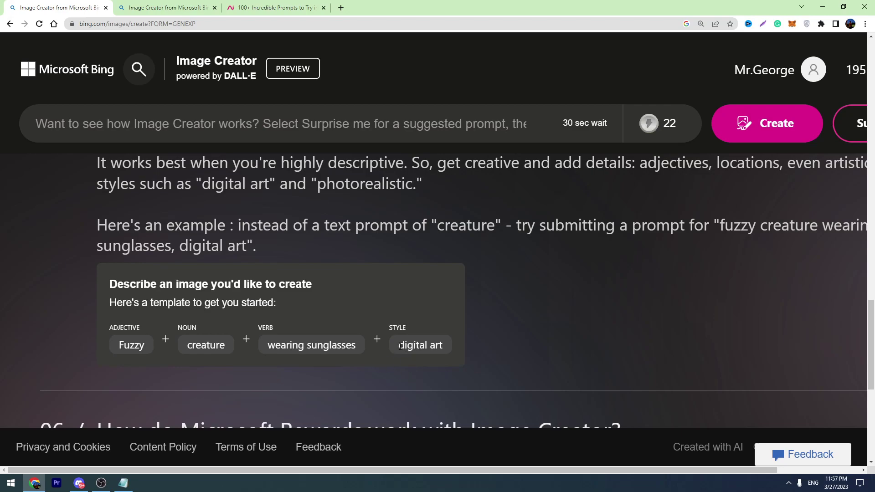
left_click_drag(394, 348, 444, 349)
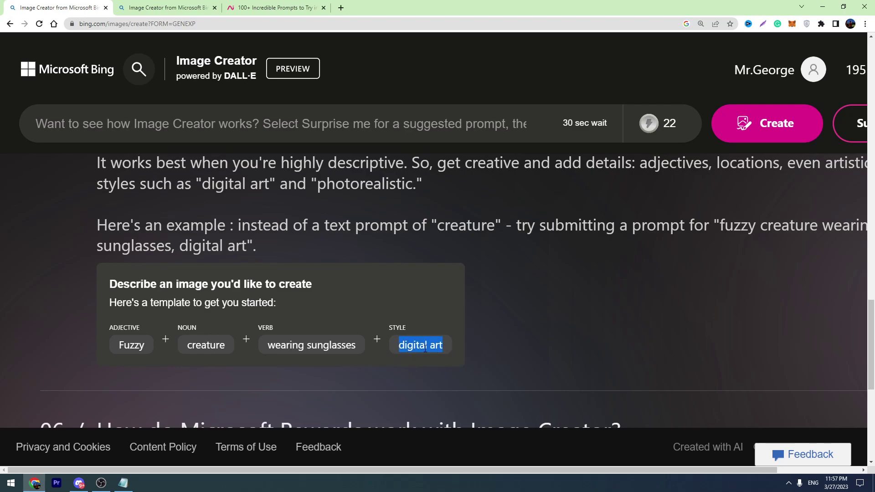
left_click(349, 302)
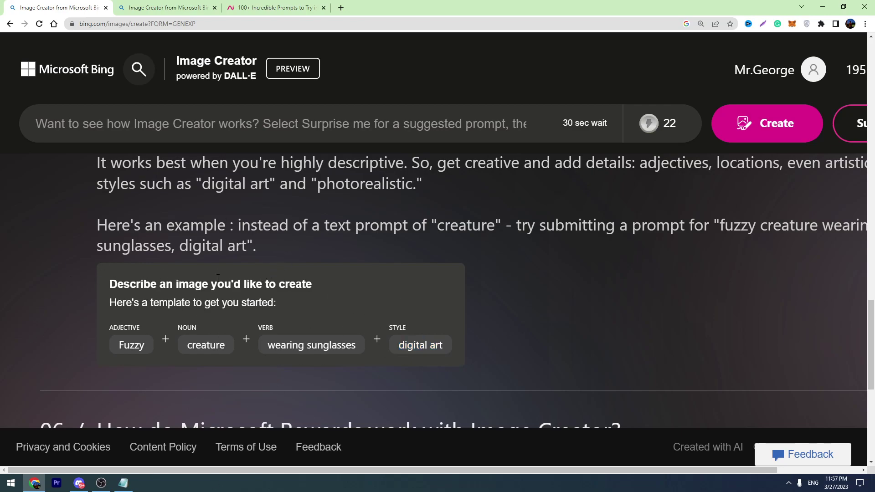
Open the AI Tuts Best Prompts article and scroll through its example prompts.
left_click(168, 8)
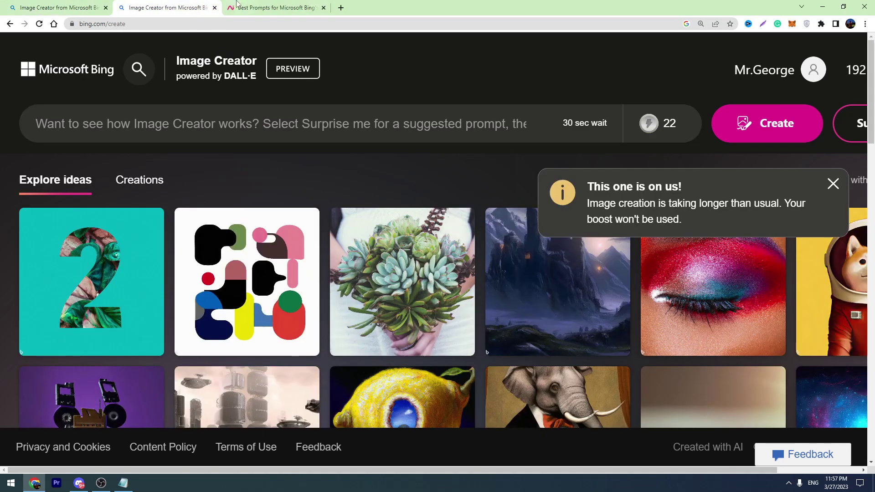
left_click(237, 6)
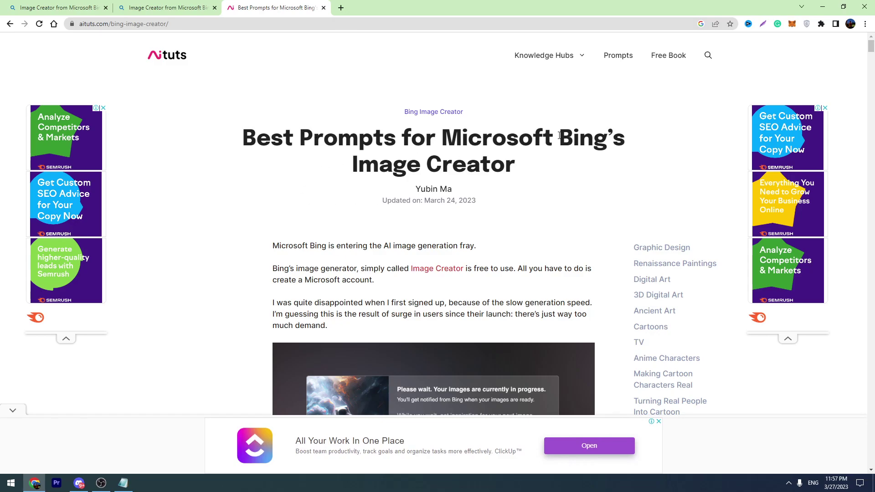
scroll(296, 253, "down", 4)
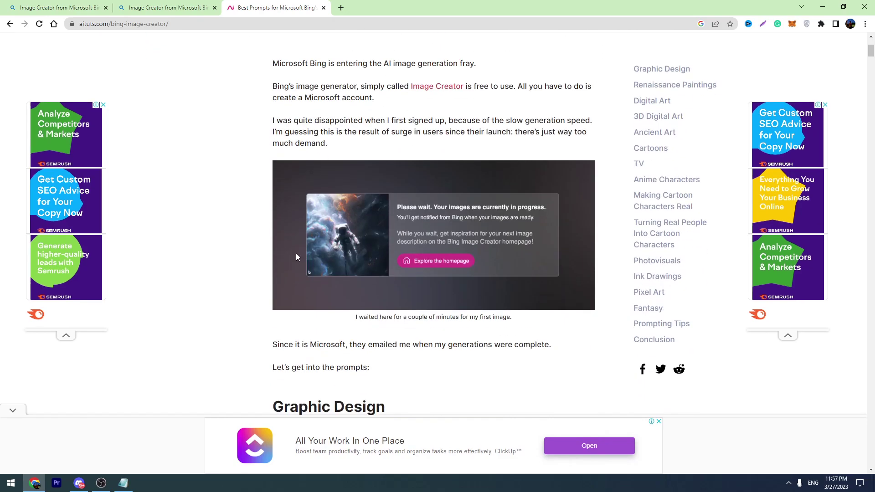
scroll(296, 253, "down", 6)
scroll(281, 250, "down", 5)
scroll(280, 250, "down", 2)
scroll(321, 222, "down", 7)
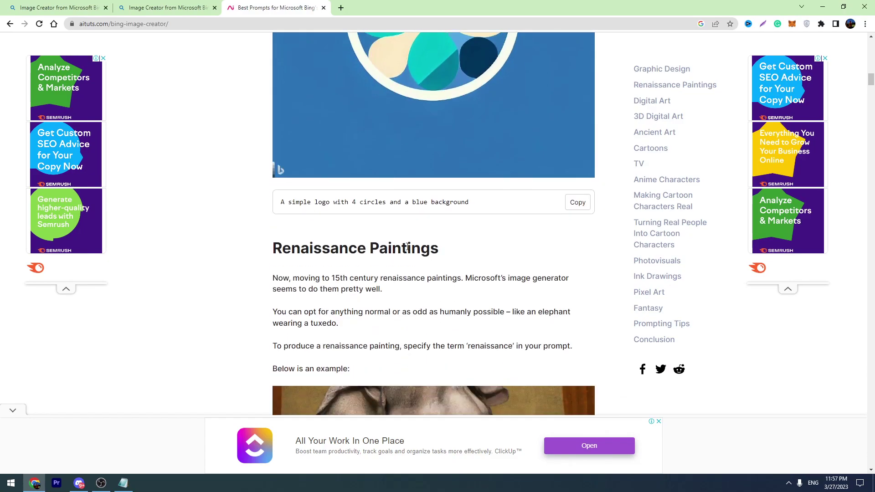
scroll(411, 237, "down", 3)
scroll(400, 265, "down", 4)
scroll(401, 262, "down", 5)
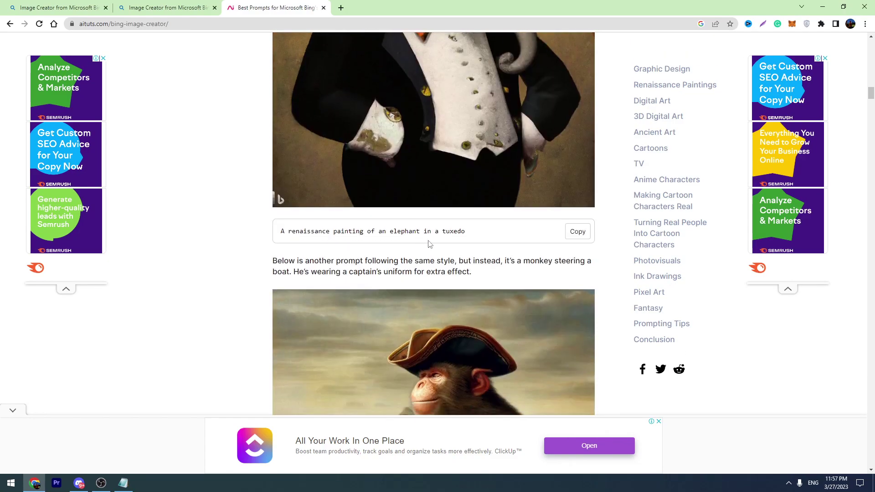
scroll(393, 251, "down", 3)
scroll(390, 248, "down", 6)
scroll(390, 248, "down", 2)
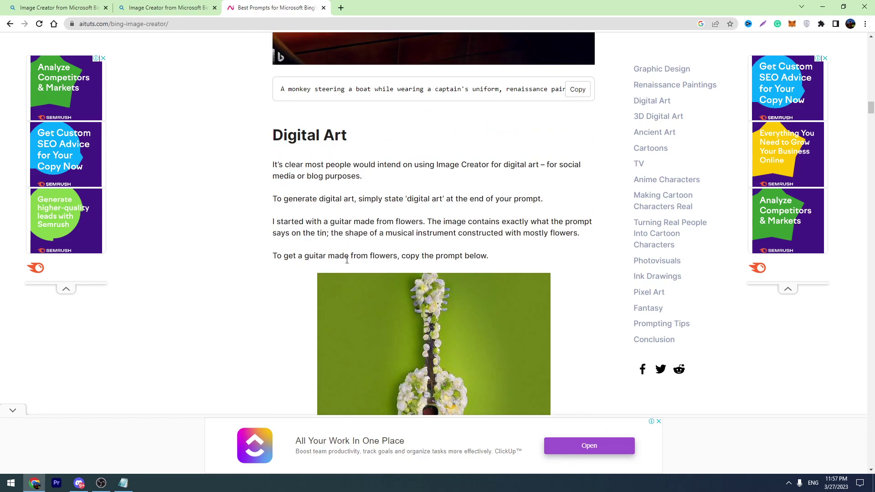
Read on to the 3D Digital Art examples, then return to Image Creator.
scroll(402, 255, "down", 7)
scroll(415, 263, "down", 1)
scroll(415, 264, "down", 7)
scroll(412, 265, "down", 3)
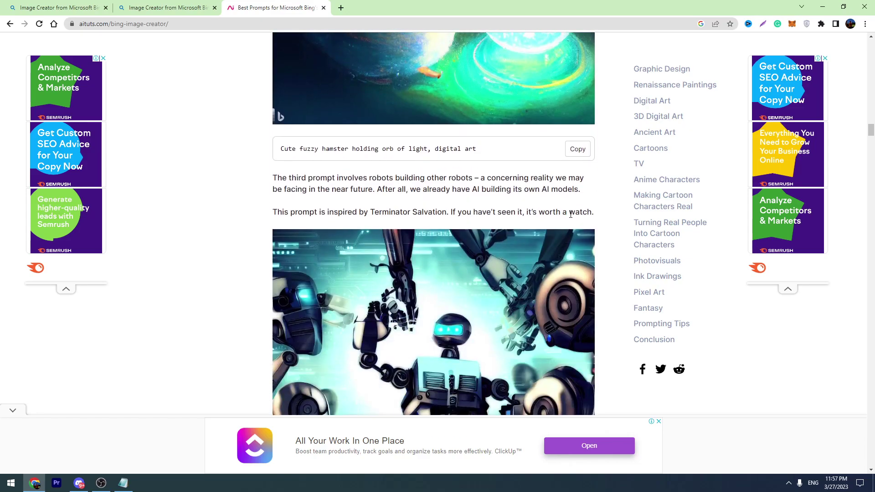
scroll(411, 265, "down", 6)
scroll(407, 267, "down", 8)
scroll(360, 251, "down", 7)
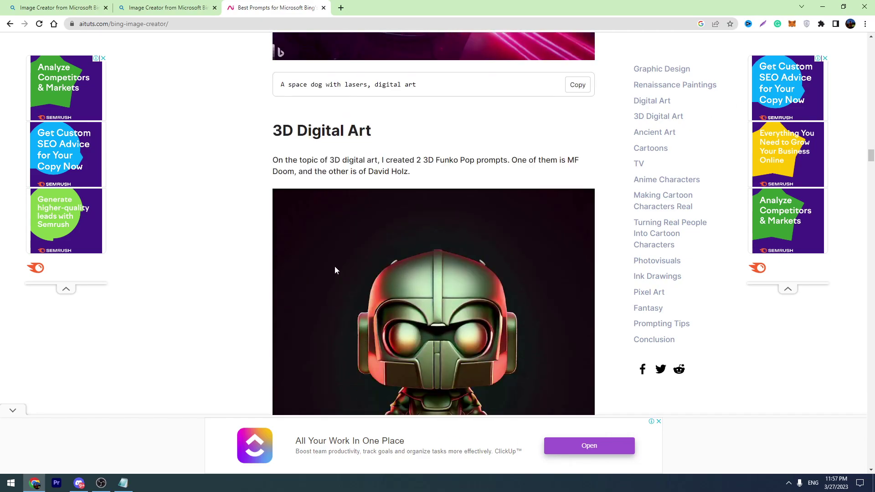
scroll(397, 246, "down", 3)
scroll(459, 223, "down", 4)
scroll(422, 218, "down", 4)
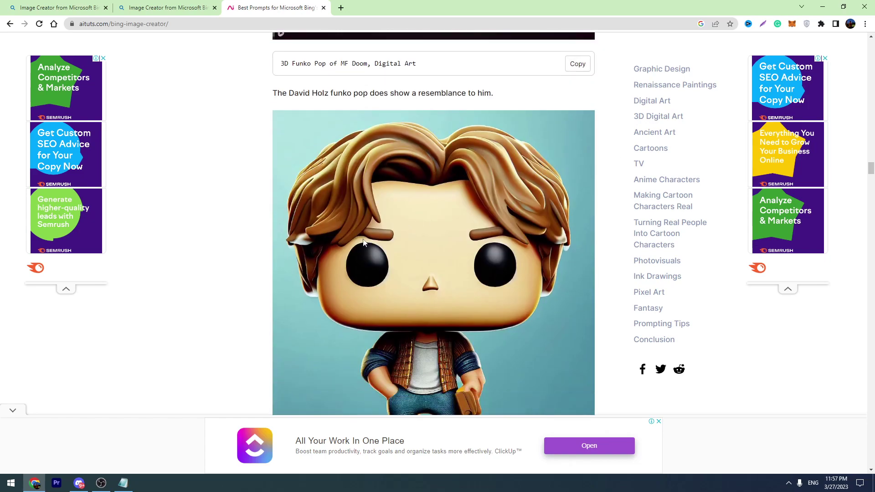
scroll(423, 218, "down", 4)
left_click(147, 5)
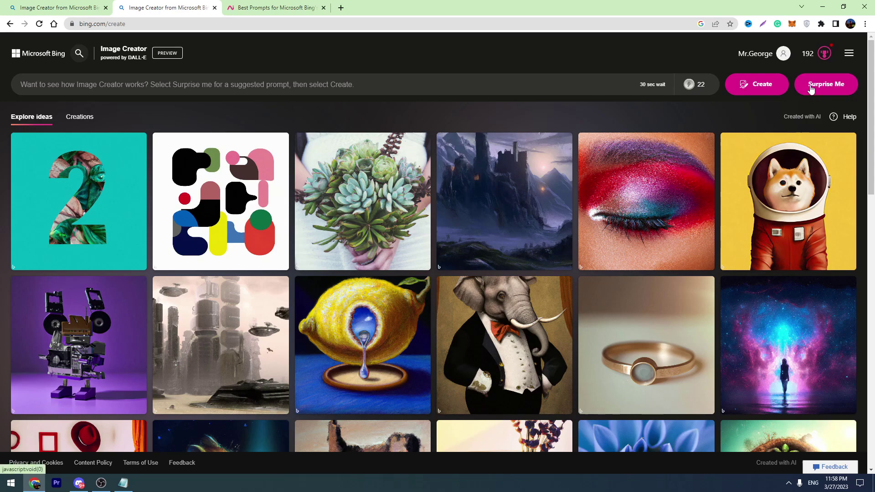
Generate images from the Surprise Me prompt 'a robot made of analog stereo equipment, digital art'.
left_click(843, 89)
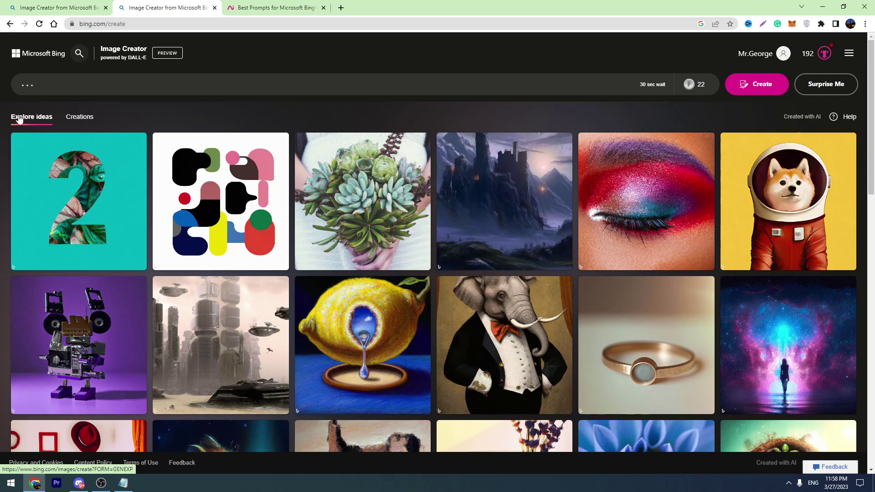
mouse_move(321, 84)
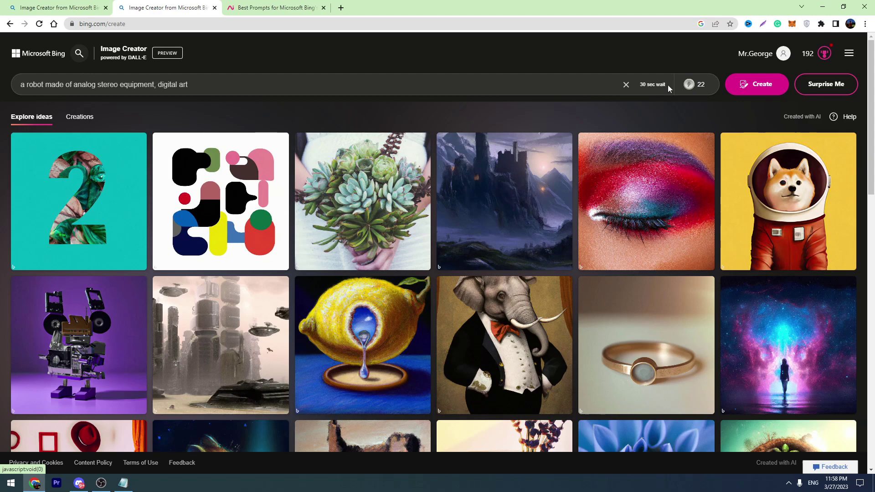
key("Return")
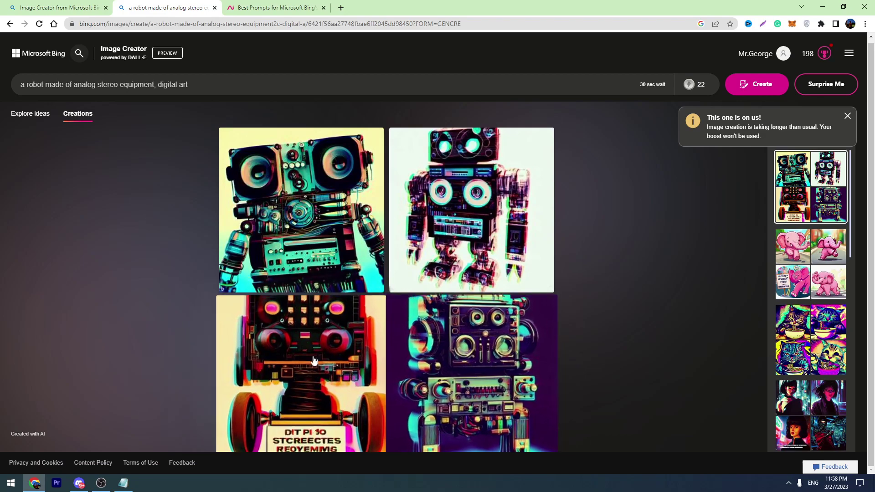
left_click(316, 273)
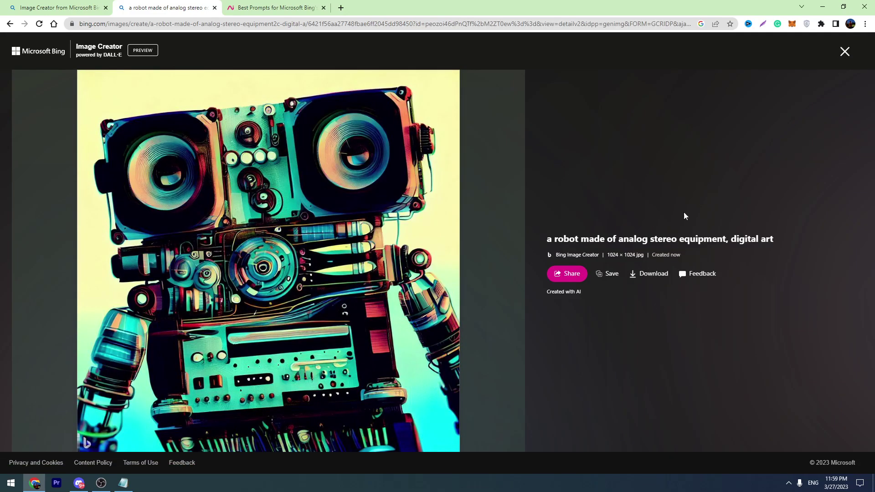
left_click(845, 51)
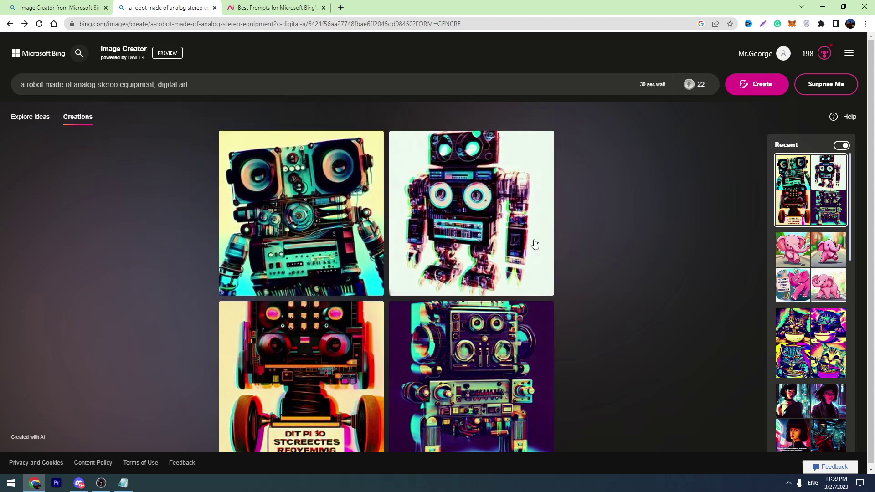
left_click(370, 226)
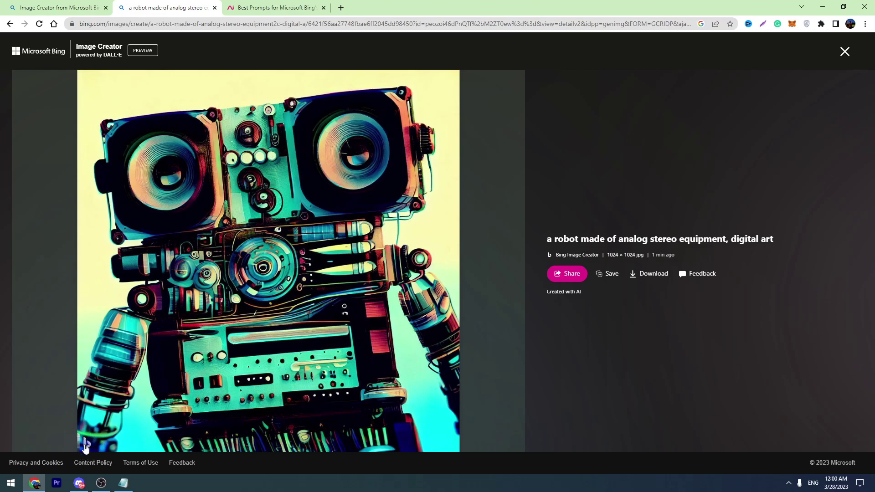
key("Escape")
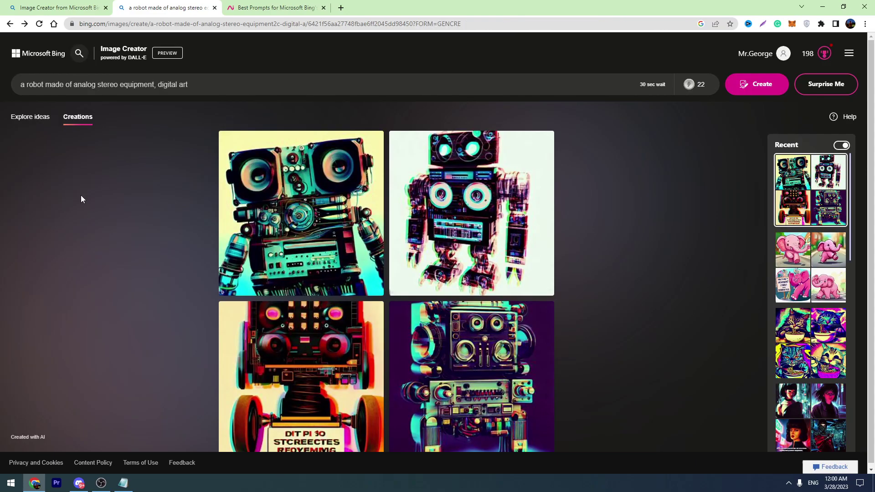